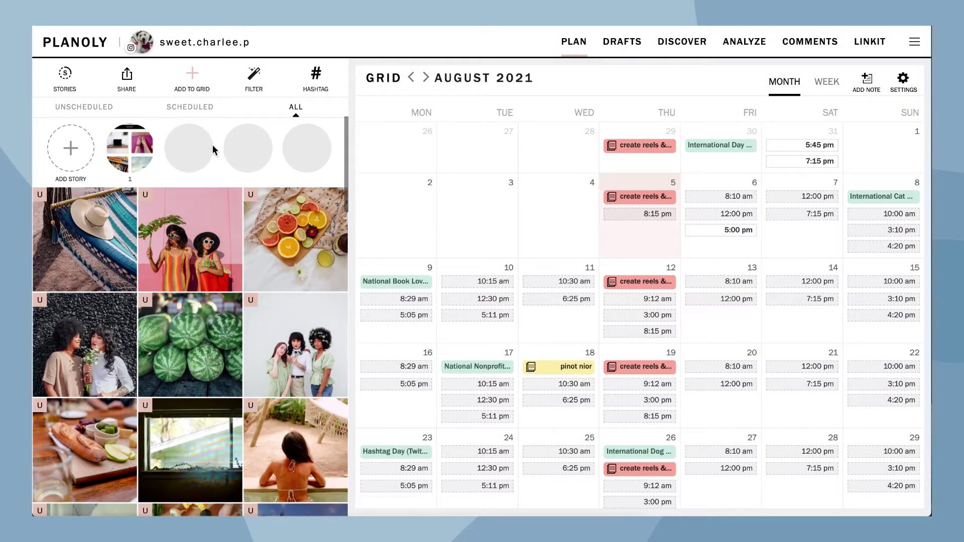
Step: Open the hammock photo post and begin typing the caption 'On vacation time!!'
left_click(61, 256)
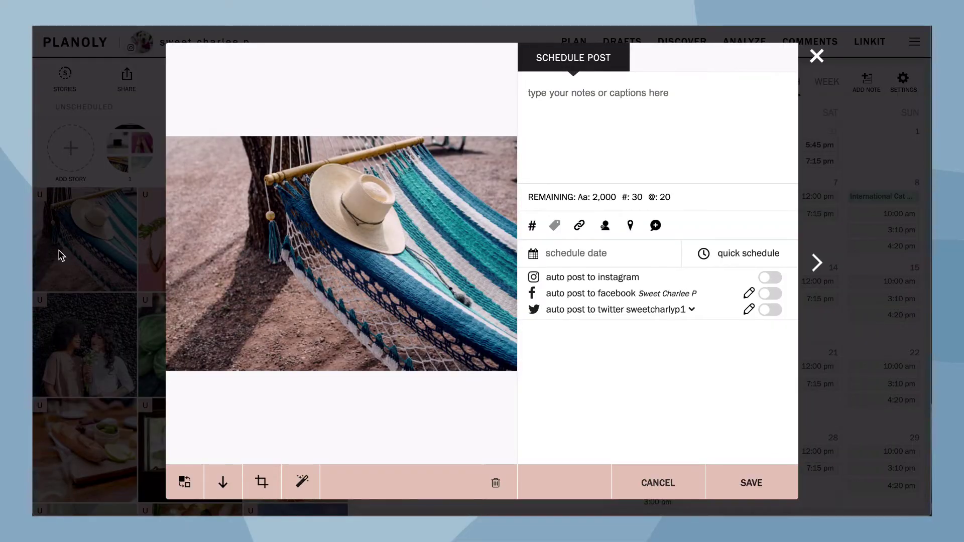
left_click(555, 96)
type("On vacation ")
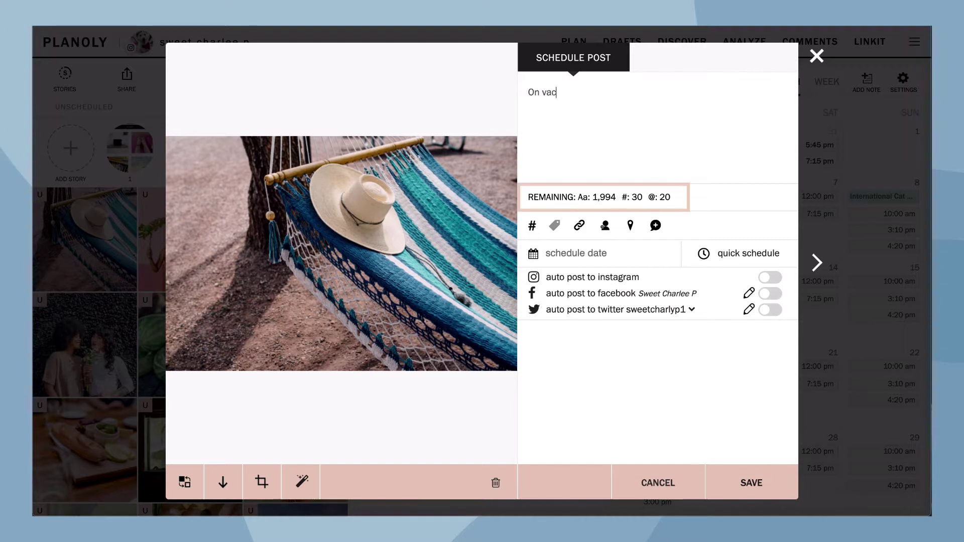
type("time!!")
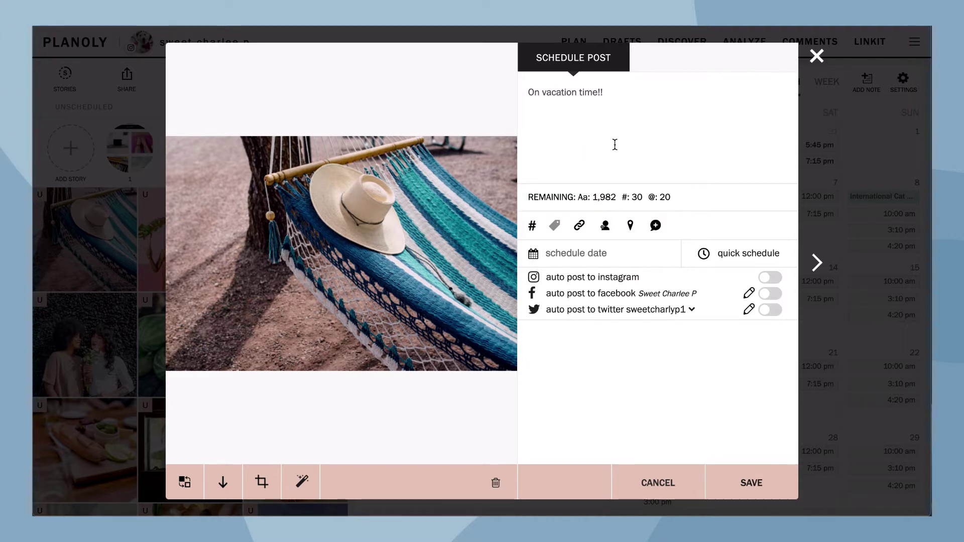
left_click(532, 225)
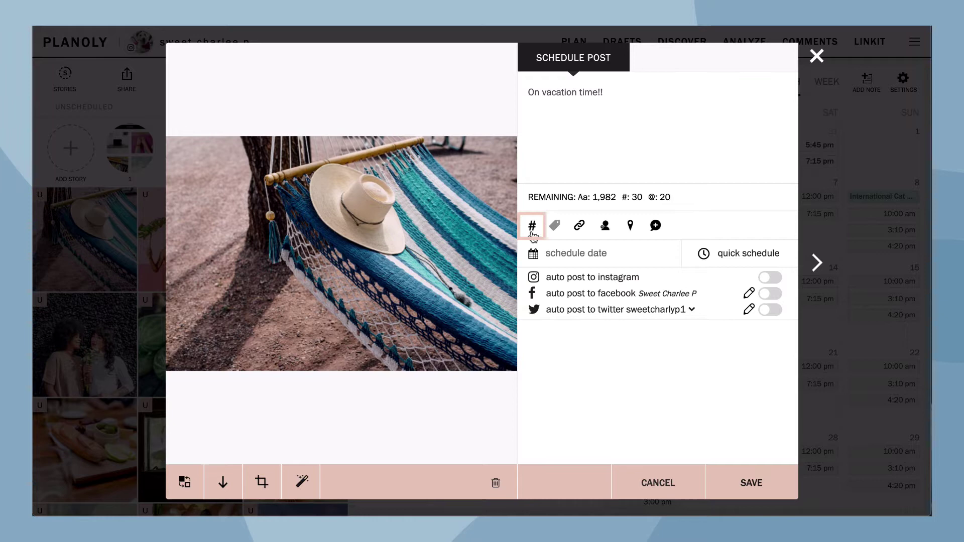
left_click(532, 259)
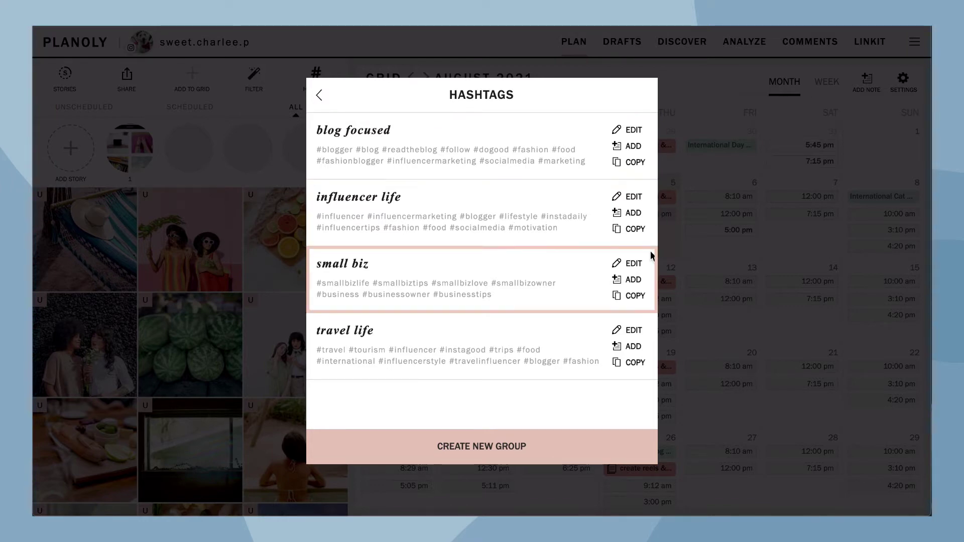
left_click(321, 94)
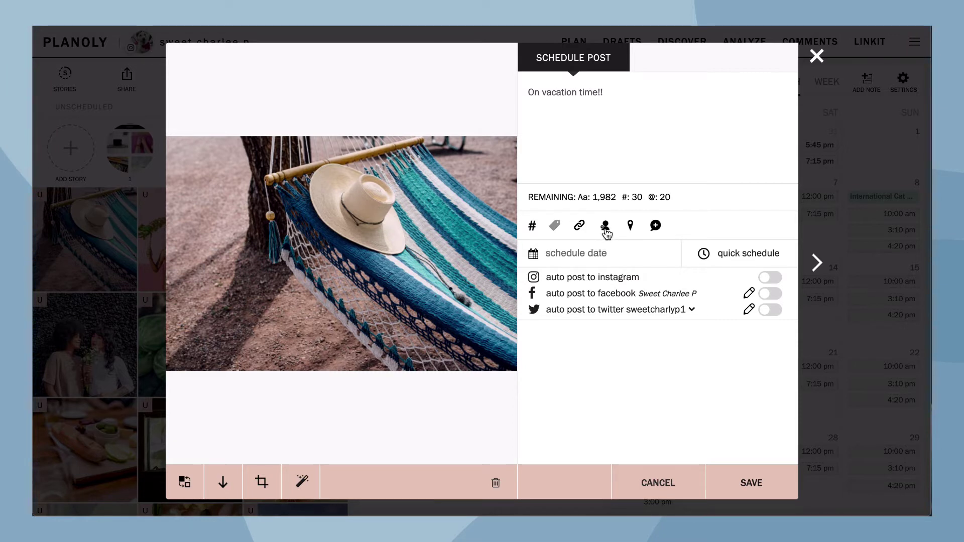
left_click(606, 226)
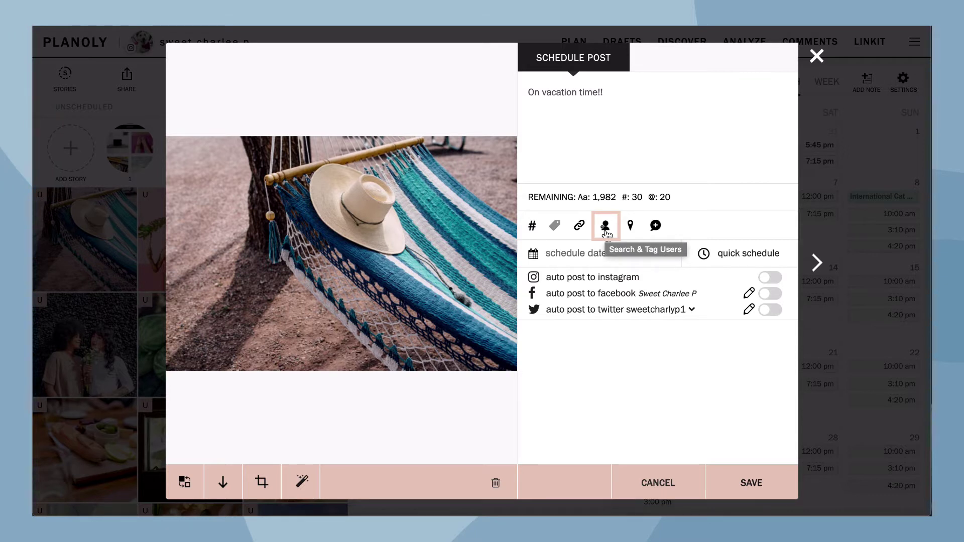
left_click(605, 226)
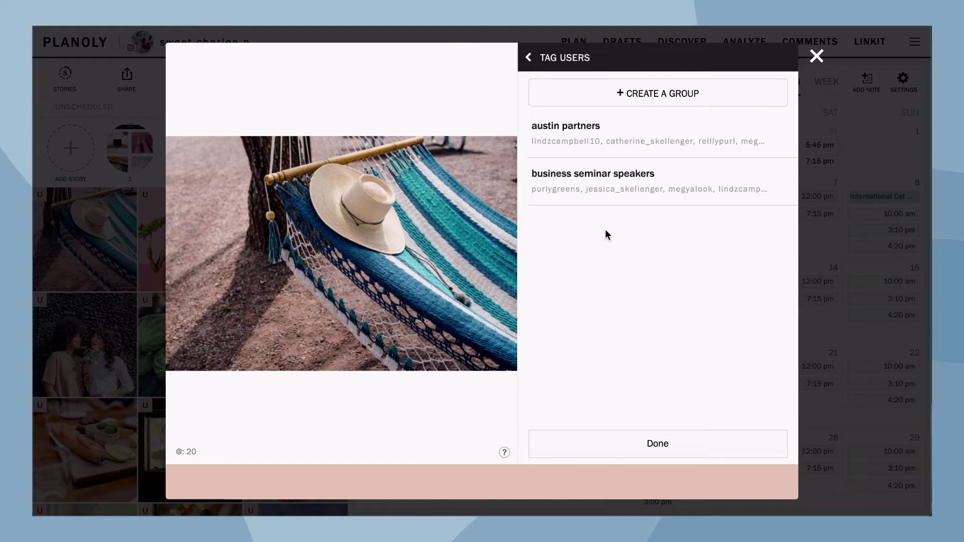
left_click(320, 303)
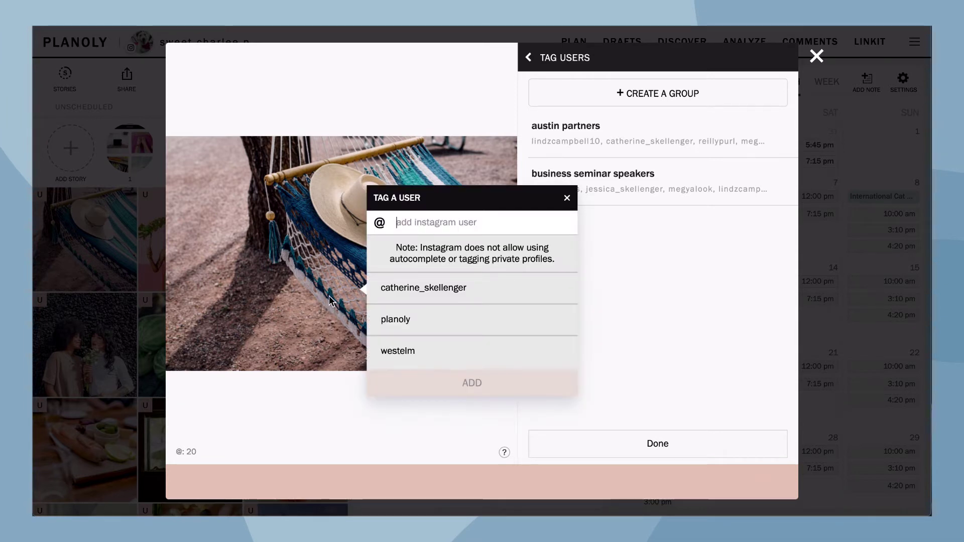
left_click(567, 197)
mouse_move(659, 181)
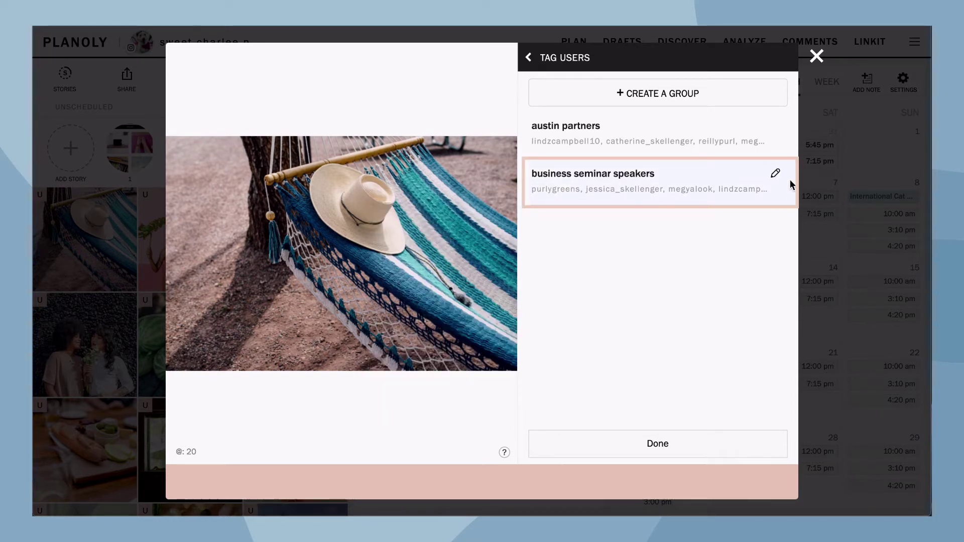
left_click(663, 133)
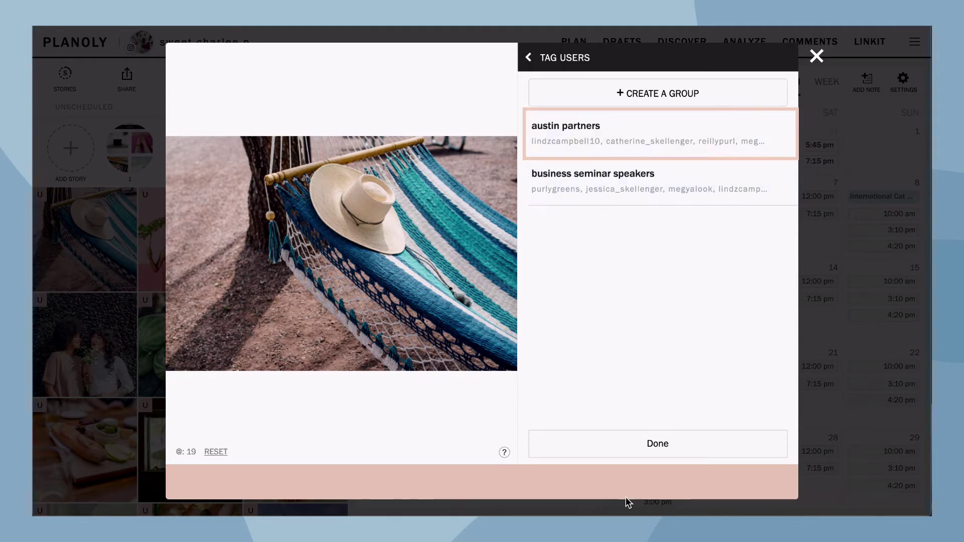
left_click(447, 354)
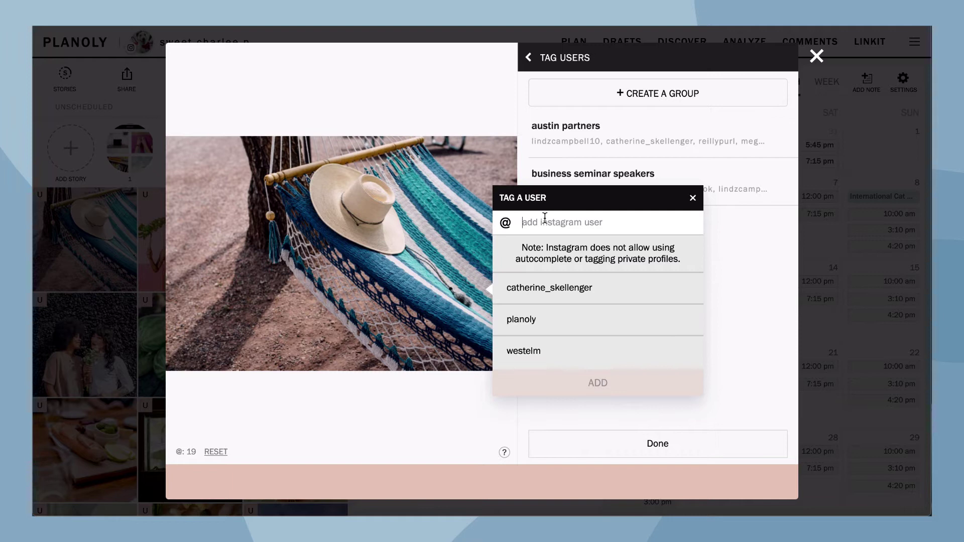
type("catherine")
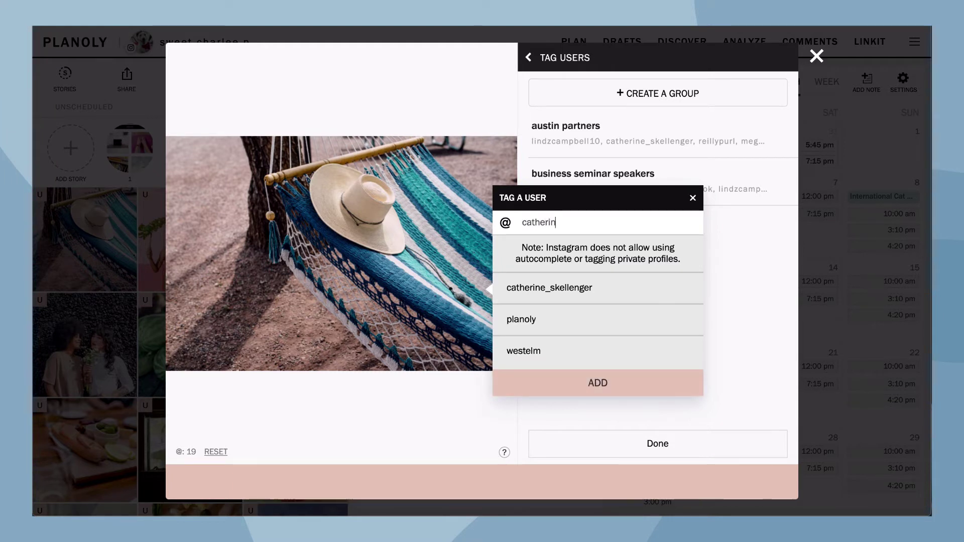
type("_skel")
type("lenger")
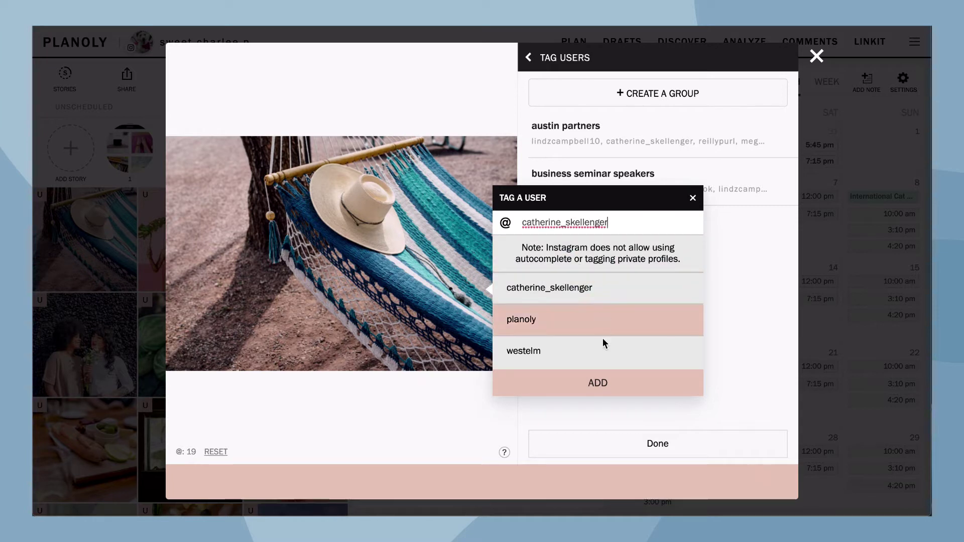
left_click(603, 384)
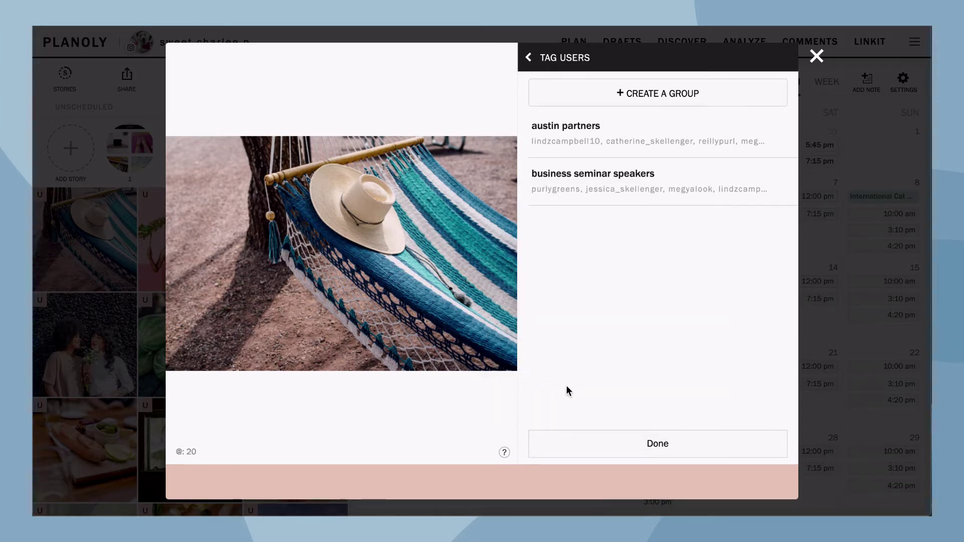
left_click(585, 444)
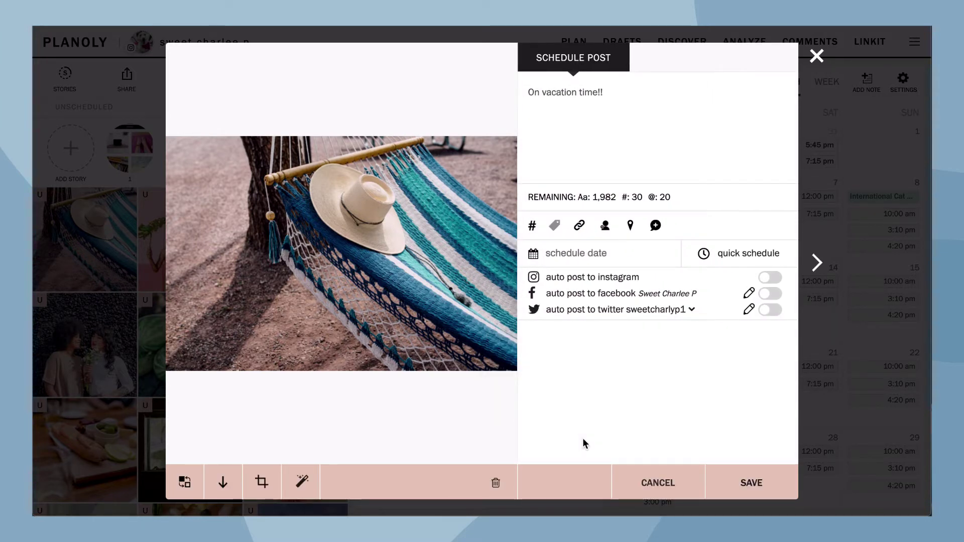
Step: Set the location to Cozumel, Mexico; open first comment, then leave it empty
left_click(631, 226)
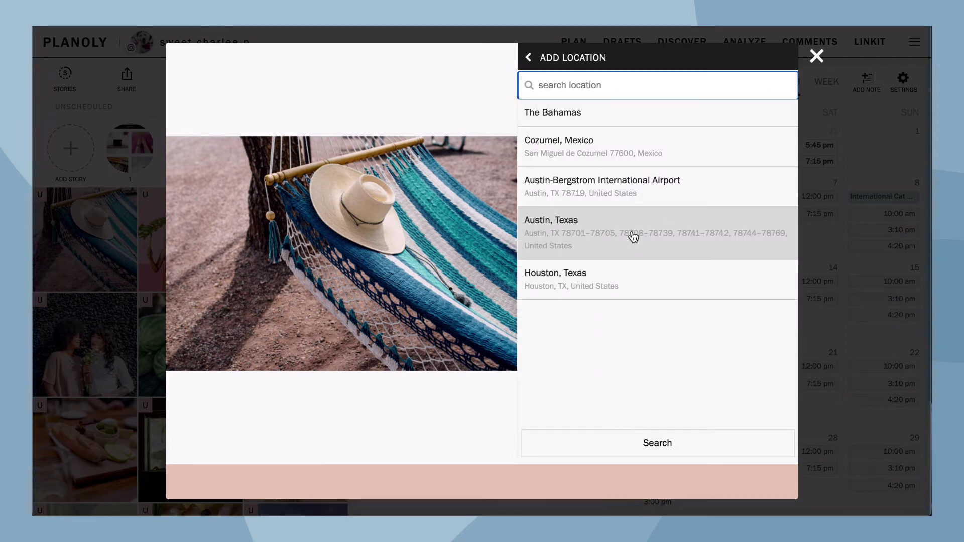
left_click(630, 164)
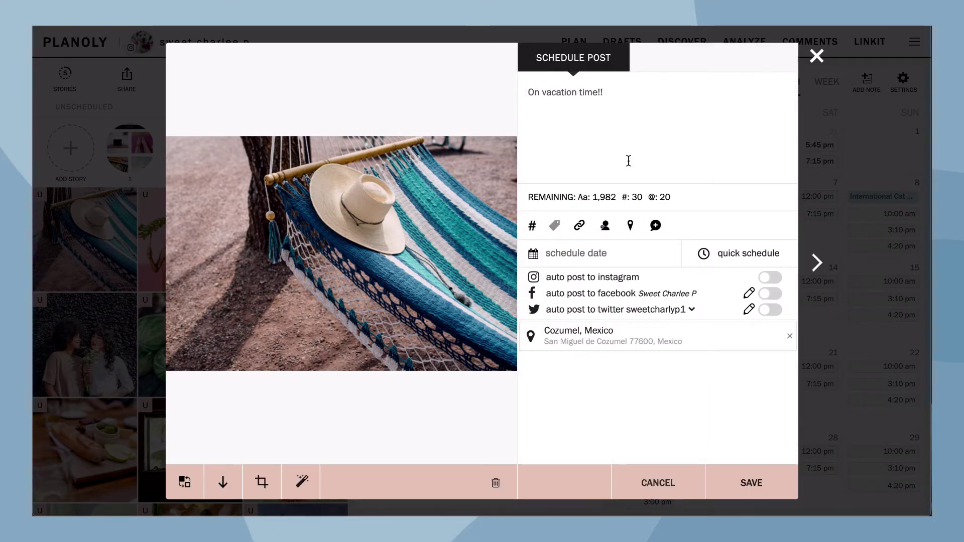
left_click(656, 226)
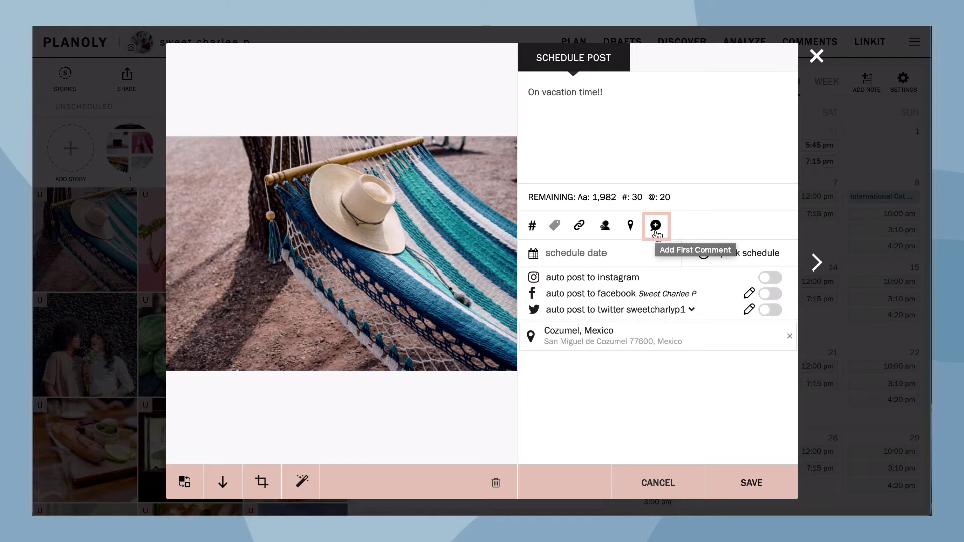
left_click(657, 230)
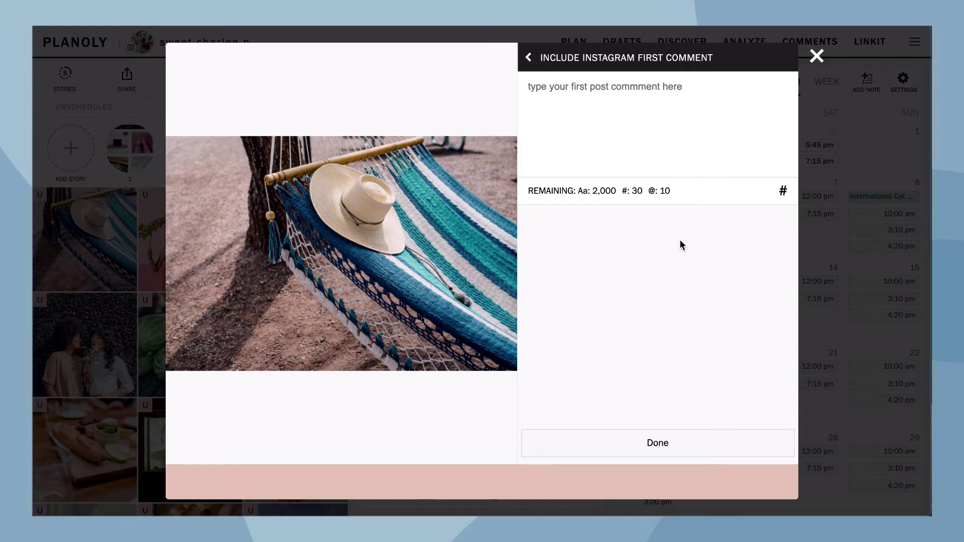
left_click(529, 58)
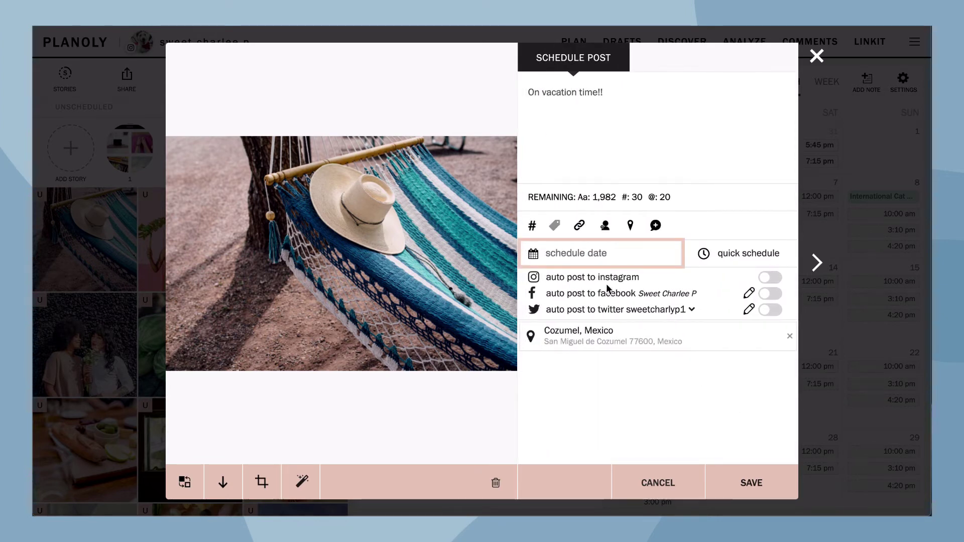
Step: Schedule the post for August 14, 2021 at 04:30 pm, glancing at quick schedule
left_click(574, 255)
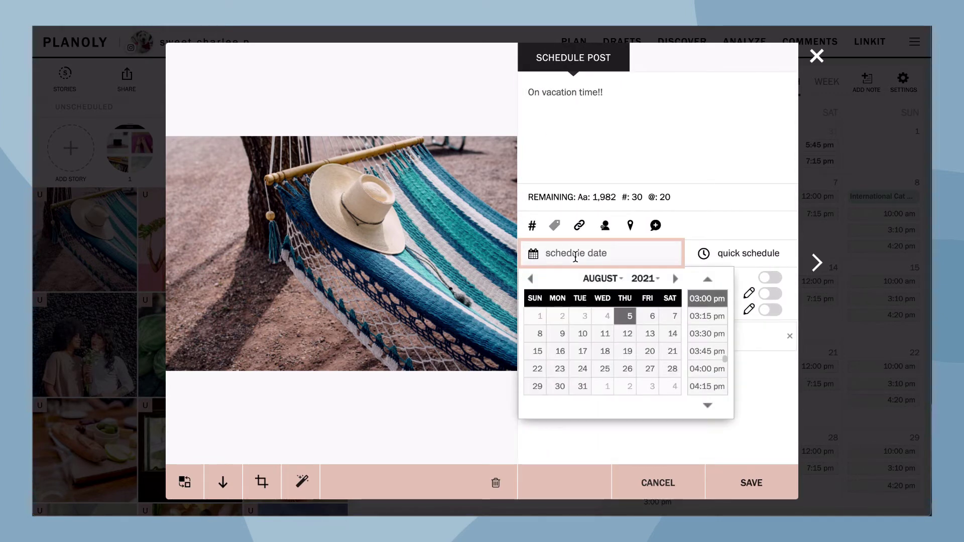
left_click(672, 333)
left_click(707, 405)
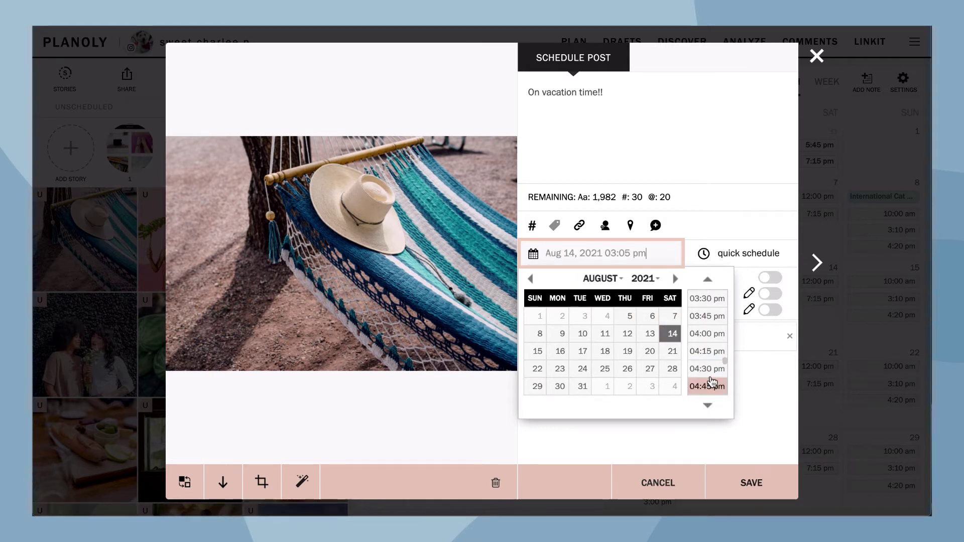
left_click(706, 368)
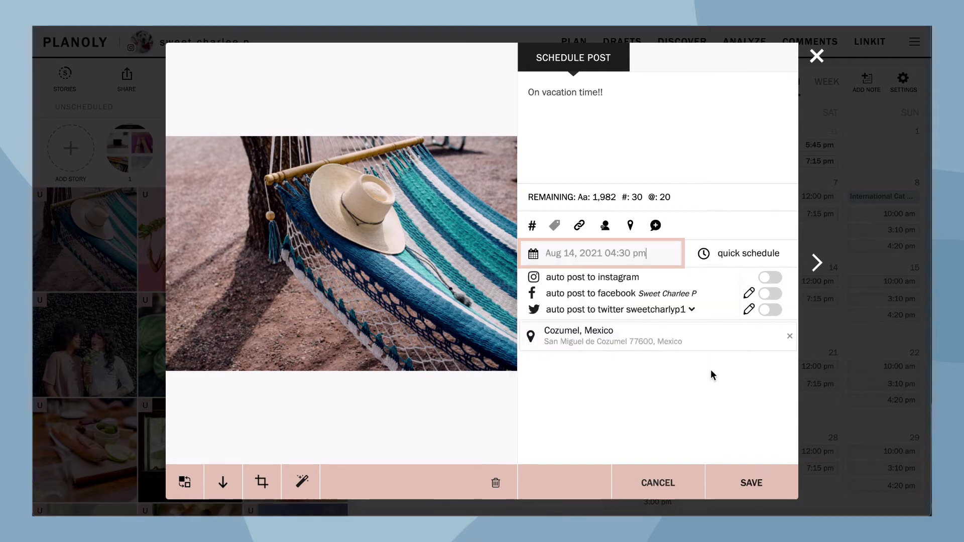
left_click(735, 262)
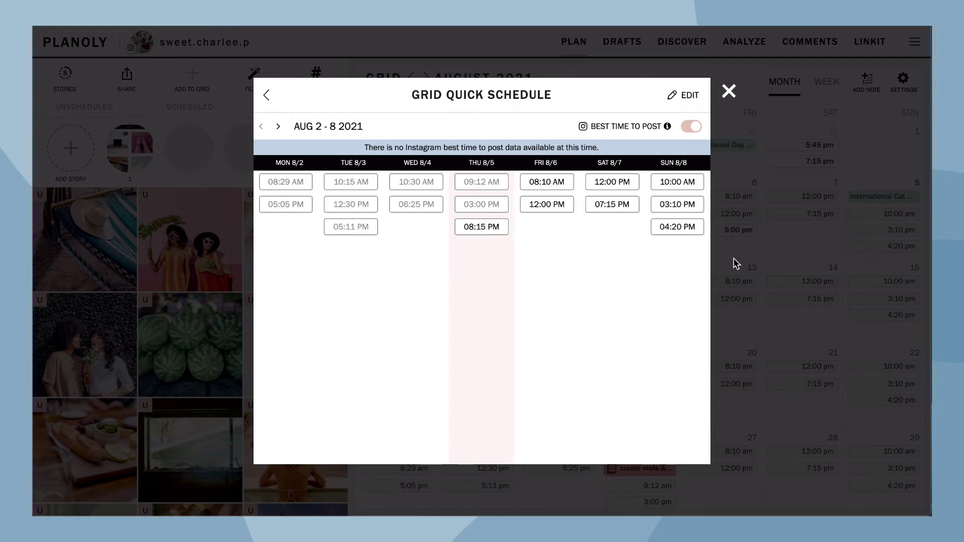
left_click(269, 93)
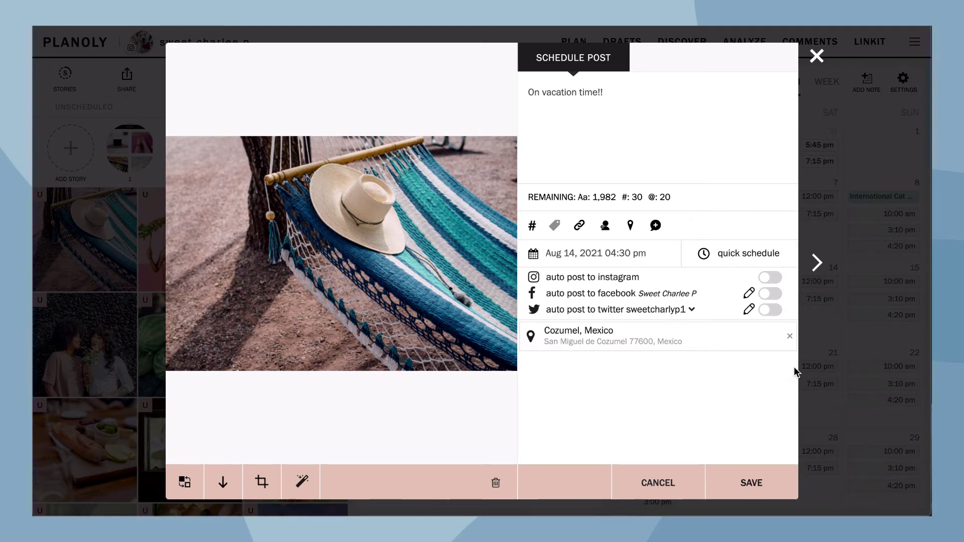
Step: Enable the Instagram, Facebook and Twitter auto post toggles for the hammock post
left_click(770, 278)
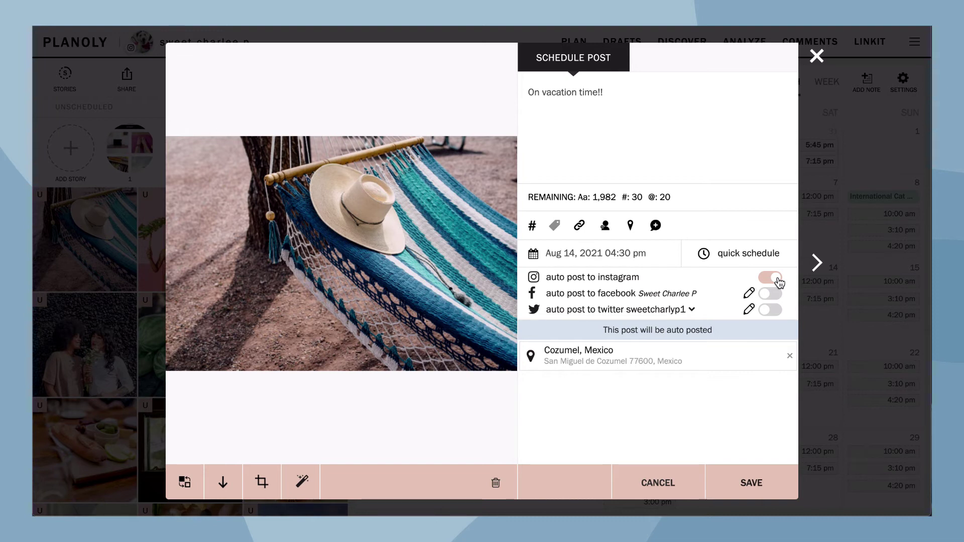
left_click(779, 281)
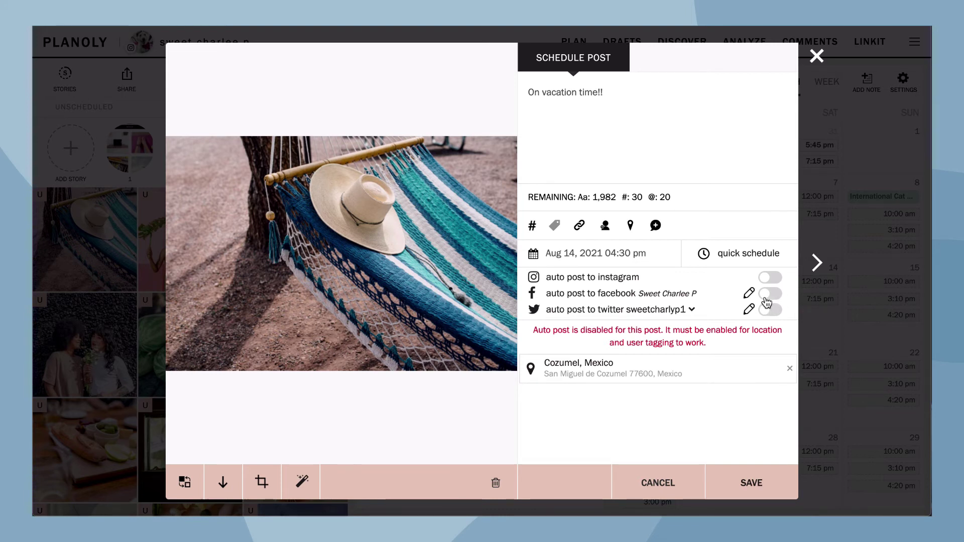
mouse_move(770, 293)
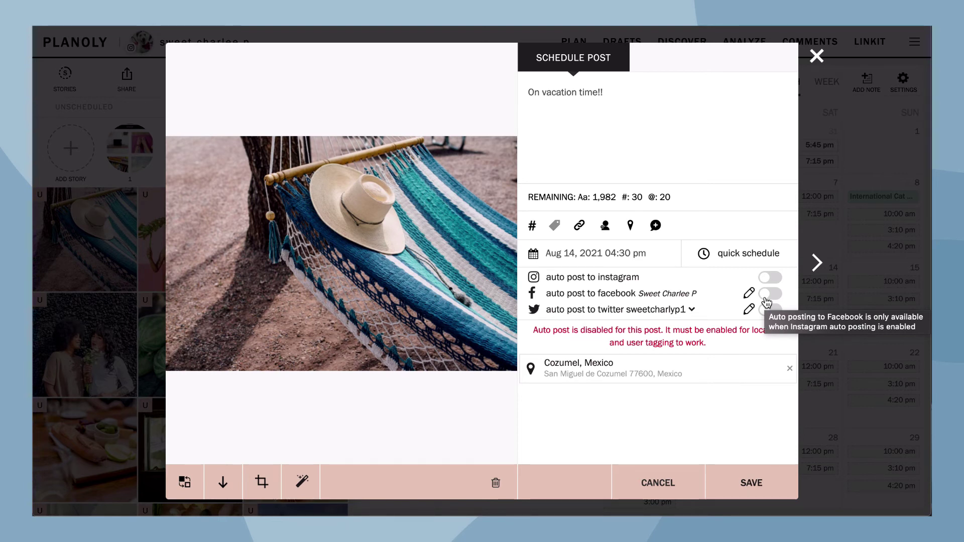
left_click(769, 294)
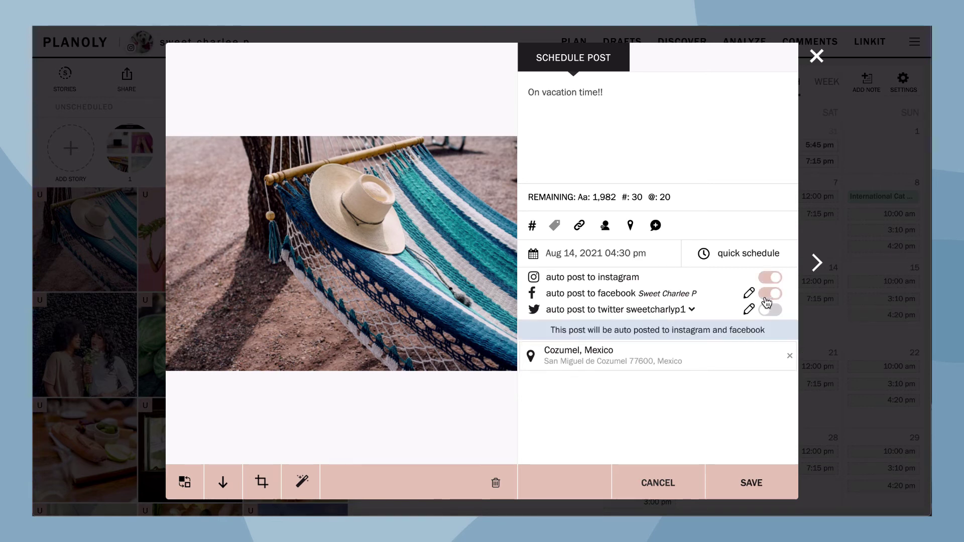
left_click(769, 309)
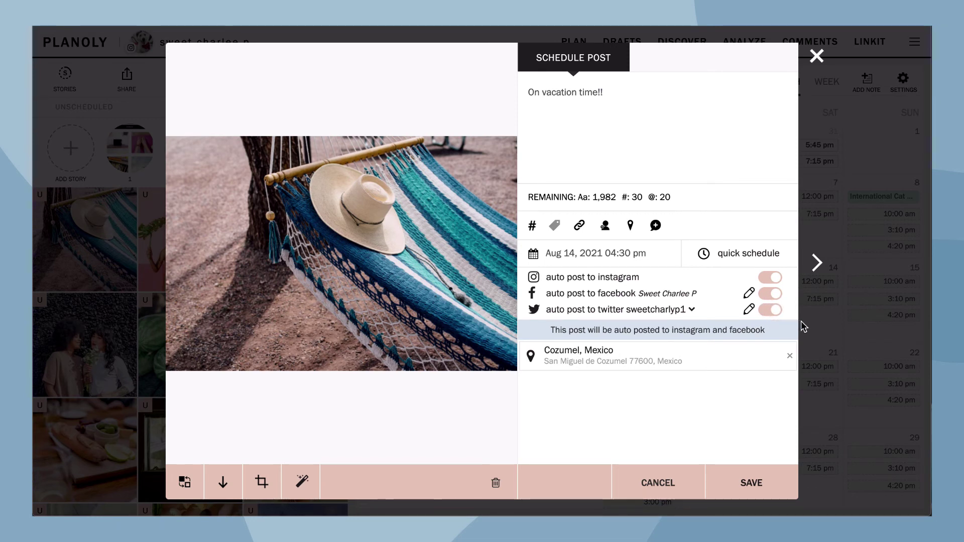
Step: Save the hammock post so it appears on the grid for Aug 14, 4:30 pm
left_click(755, 497)
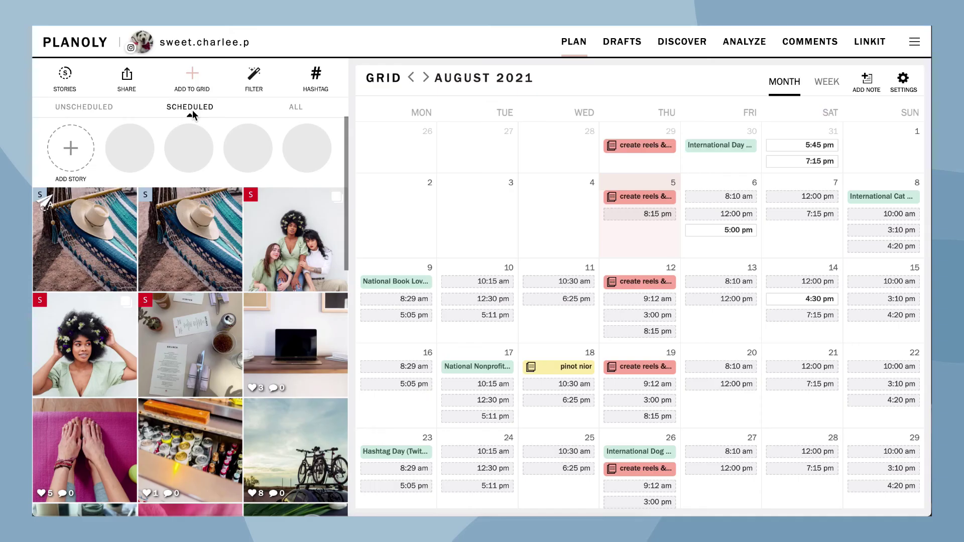